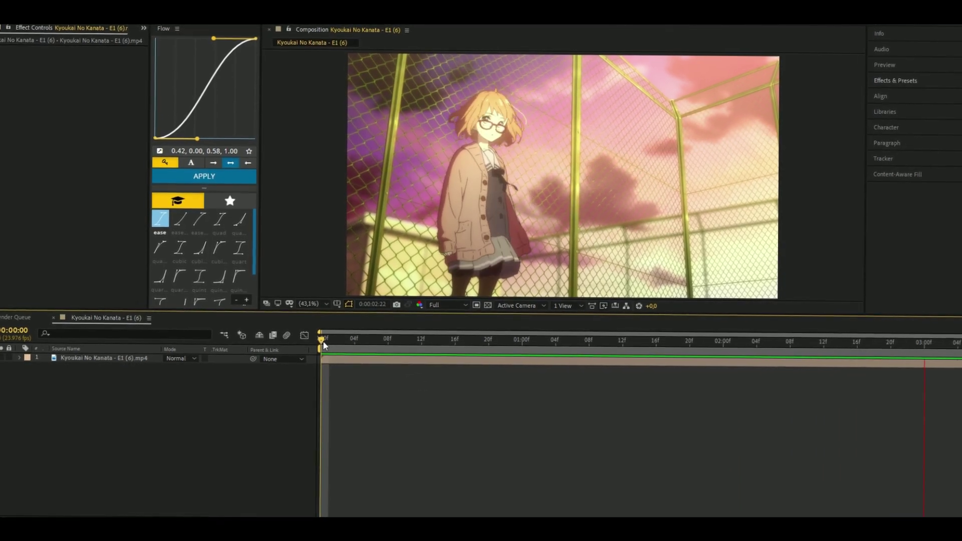
Return to the clip start and apply the Levels effect via a 'levels' search
left_click(320, 342)
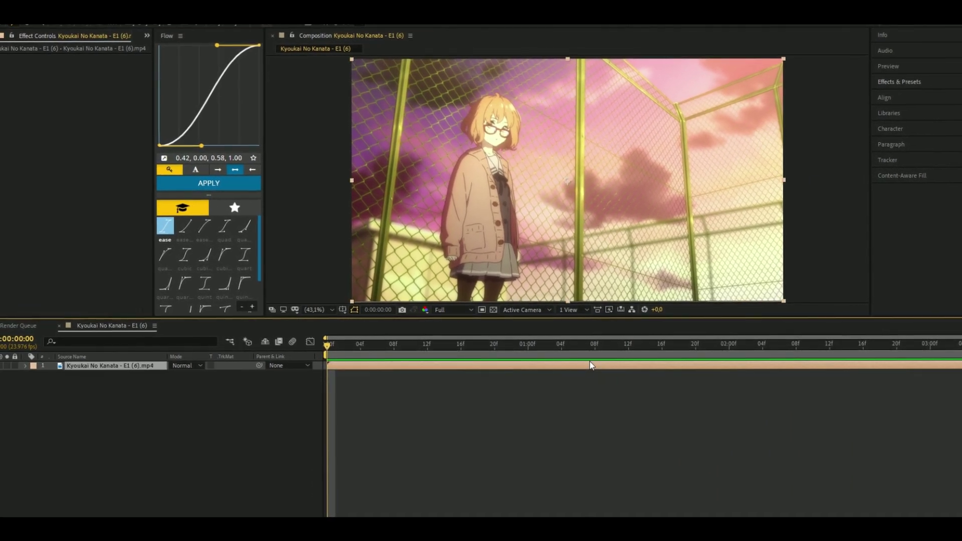
key("ctrl+space")
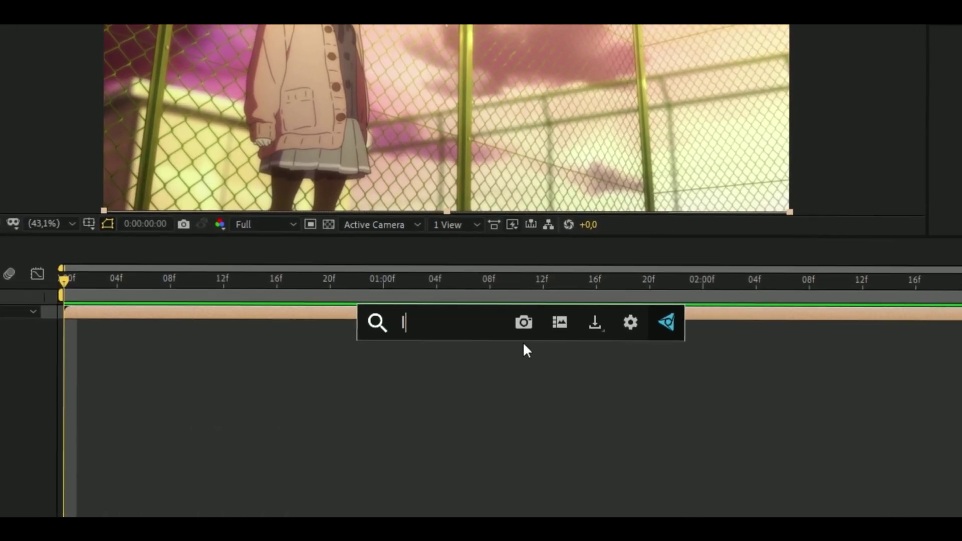
type("level")
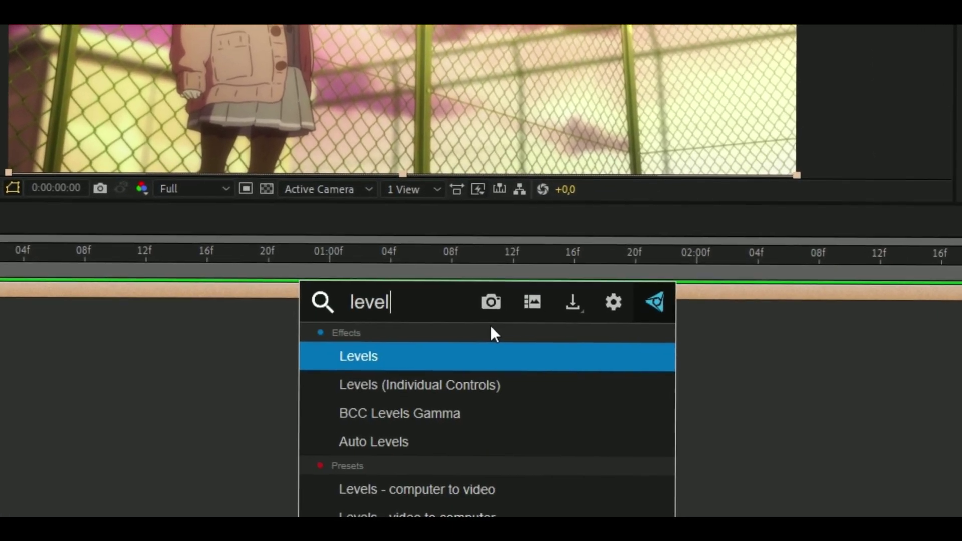
type("s")
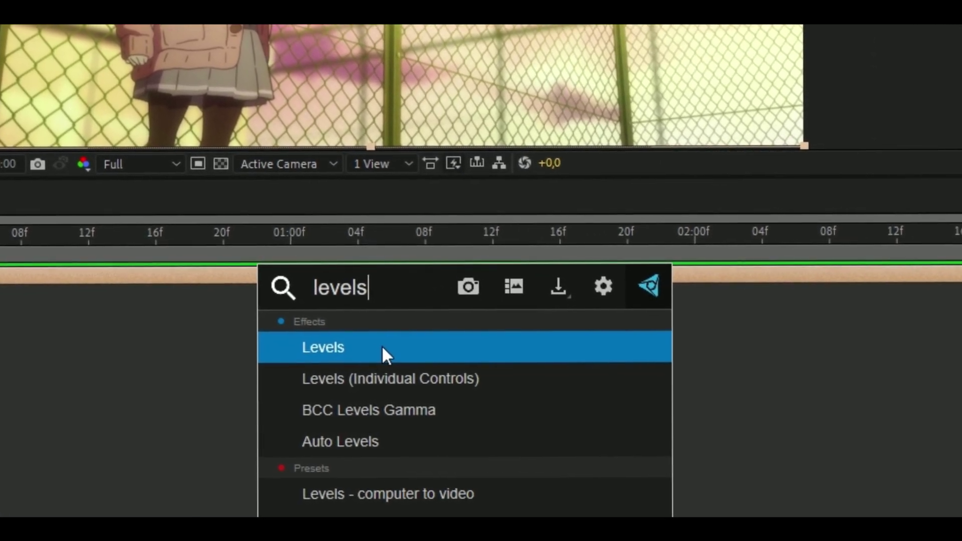
left_click(385, 353)
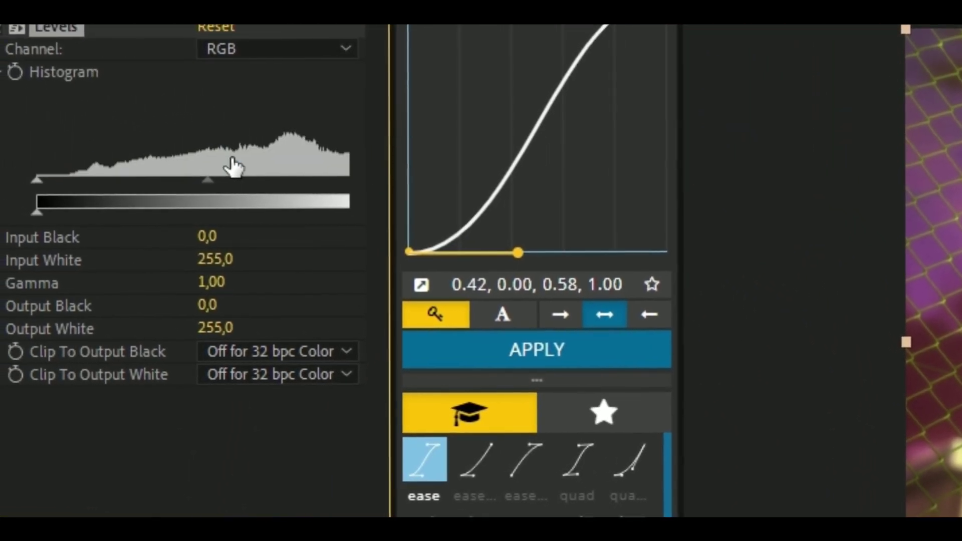
Set the Levels Red channel input white to 232 and input black to about 78
left_click(235, 52)
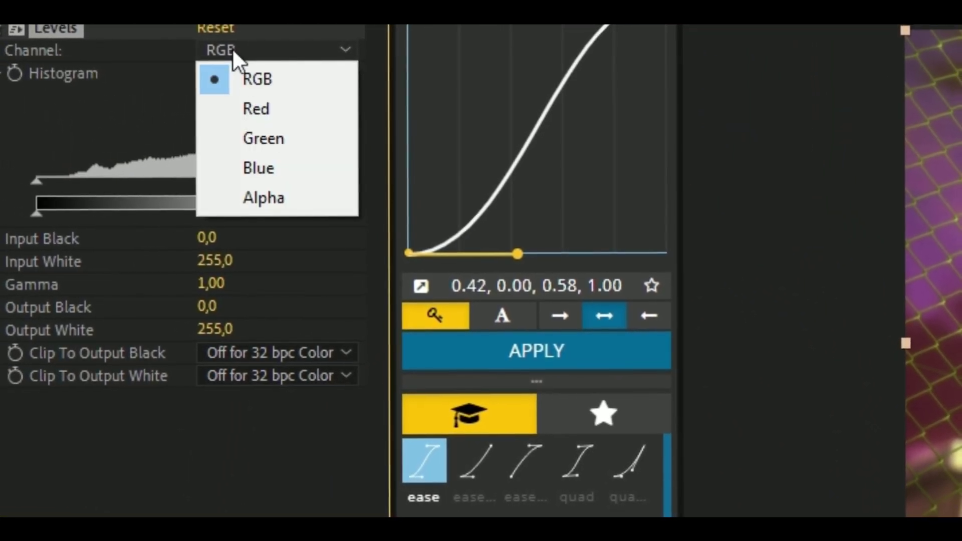
left_click(257, 108)
left_click_drag(334, 179, 352, 181)
left_click_drag(44, 177, 47, 176)
left_click_drag(131, 178, 144, 178)
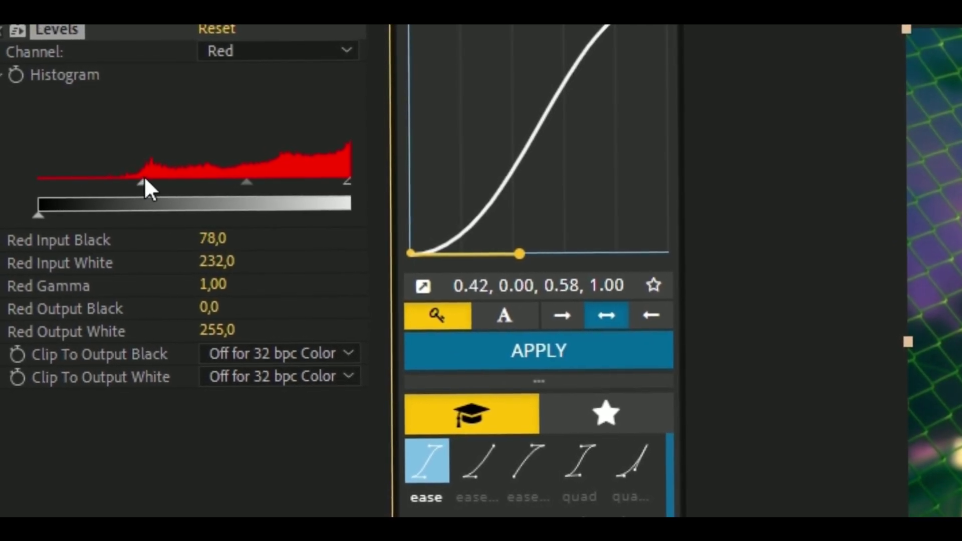
Switch the Levels channel to Green, then to Blue
left_click(233, 55)
left_click(234, 66)
left_click(276, 50)
left_click(270, 169)
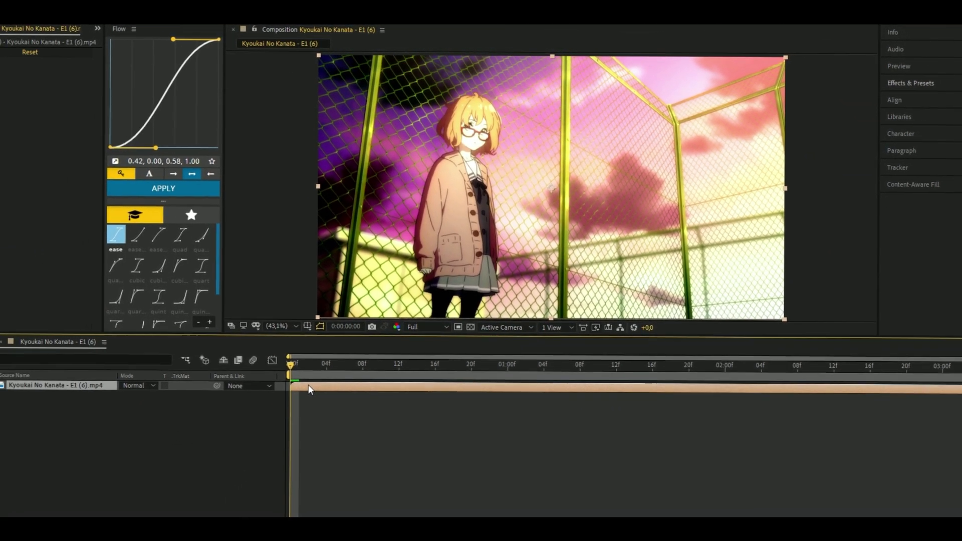
Search the quick effect list for 'curves' to add Curves after Levels
key("ctrl+space")
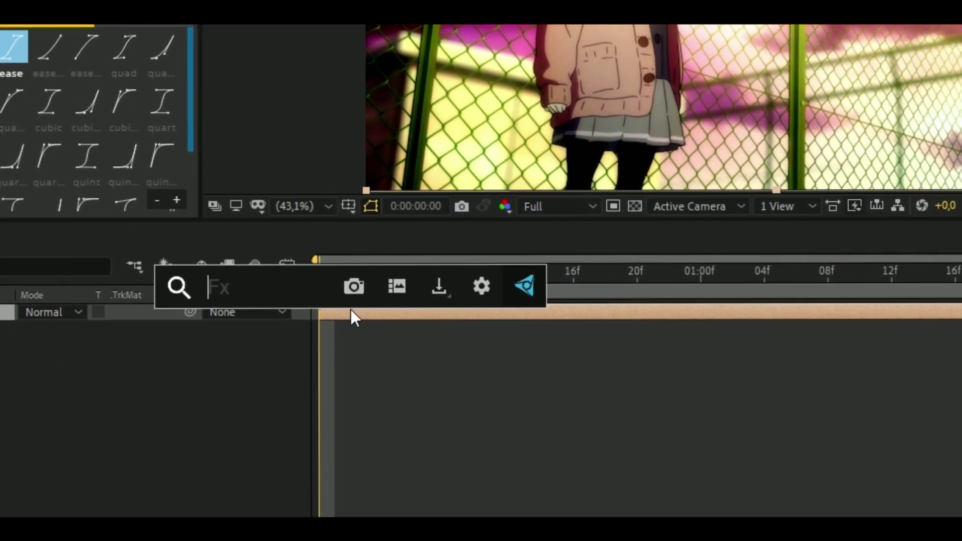
type("curves")
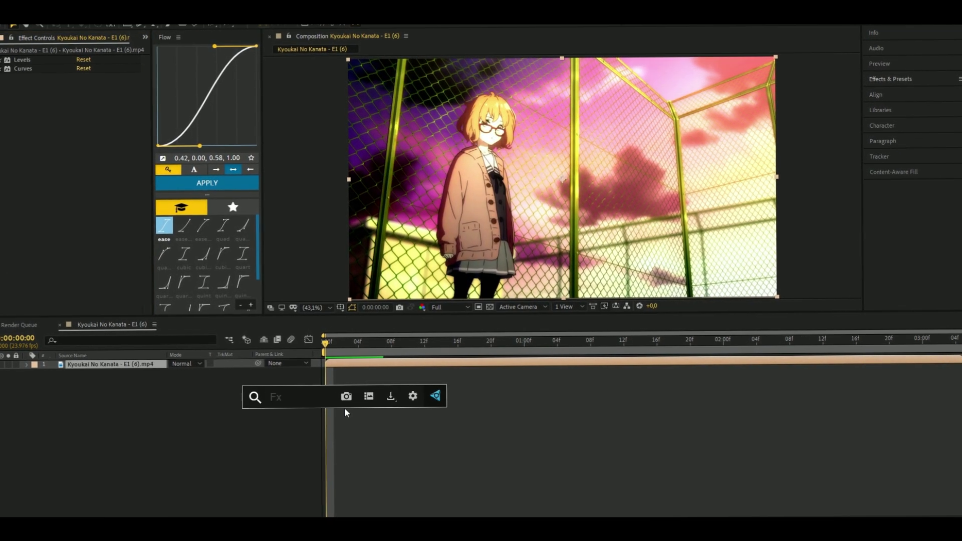
Apply Unsharp Mask and Sharpen to the clip from the effect search
type("Unsha")
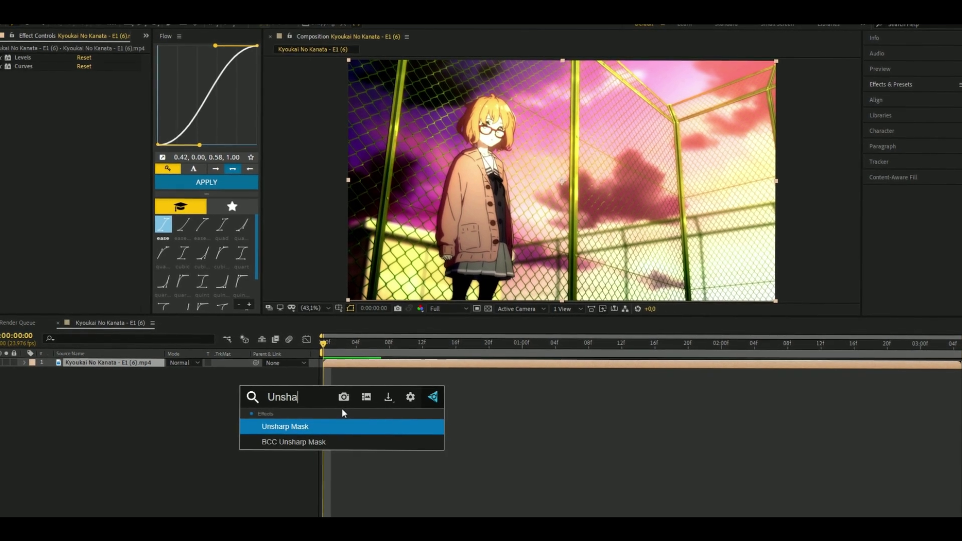
key("Return")
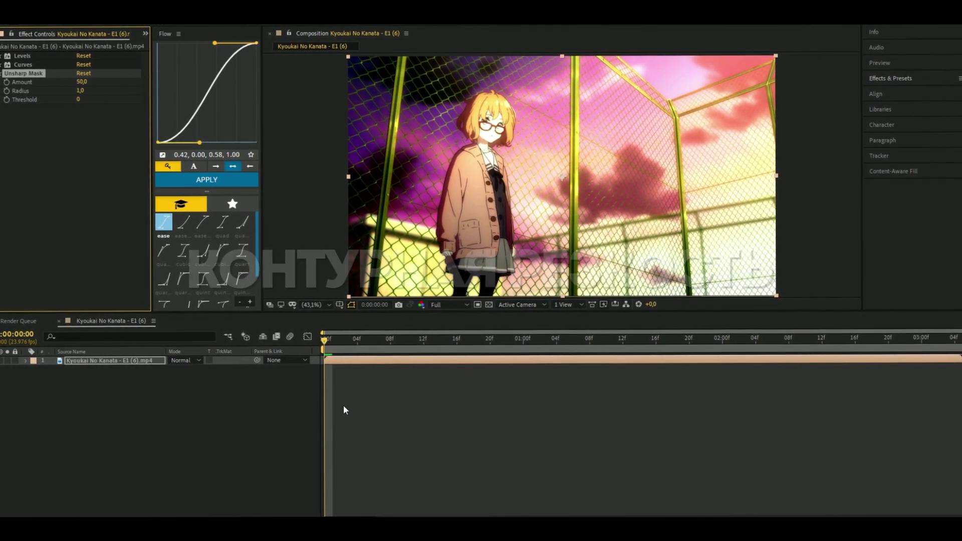
key("ctrl+space")
type("sharp")
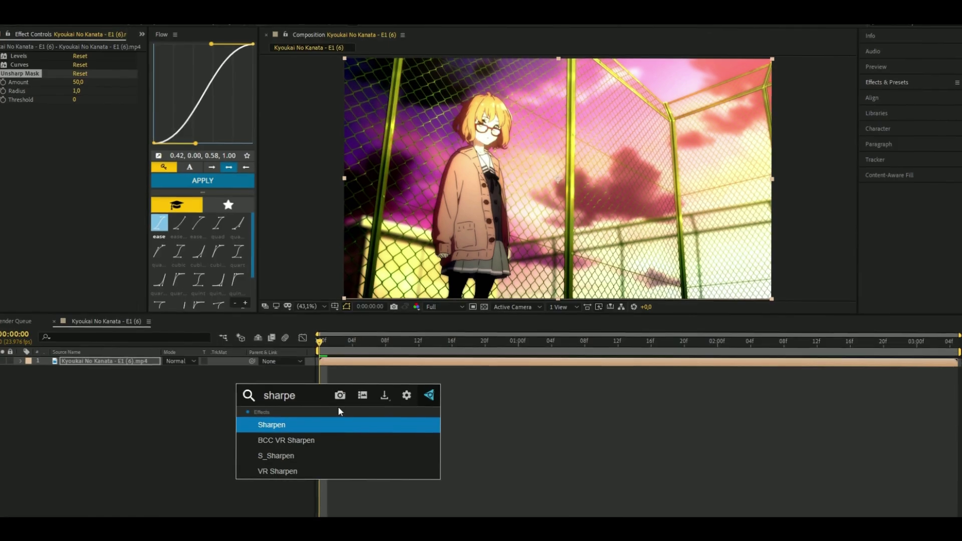
key("Return")
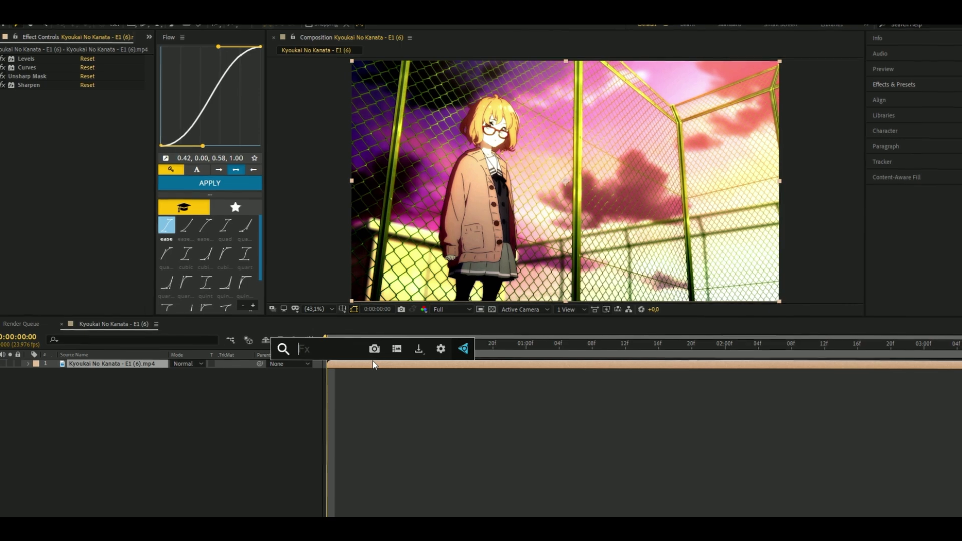
Apply Magic Bullet Looks to the clip and open its Looks editor
type("looks")
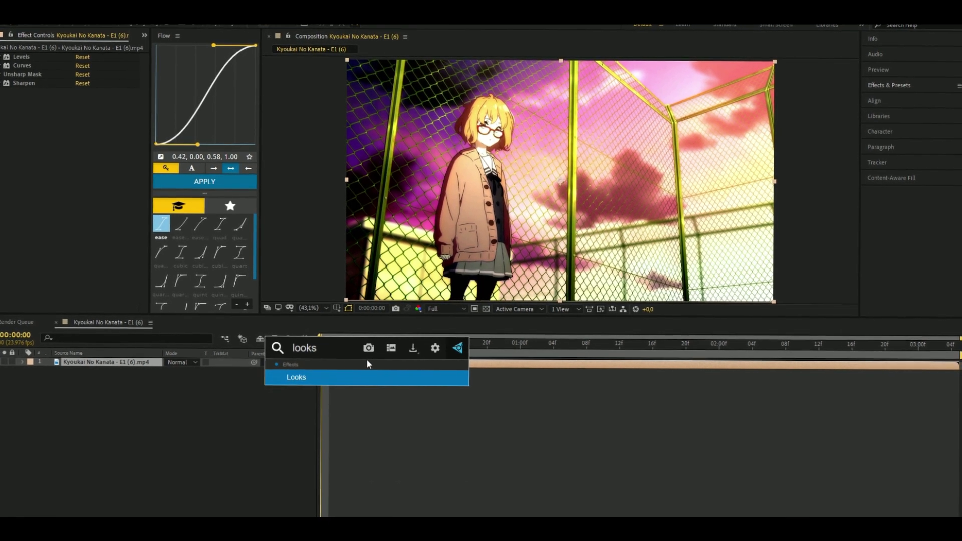
left_click(353, 378)
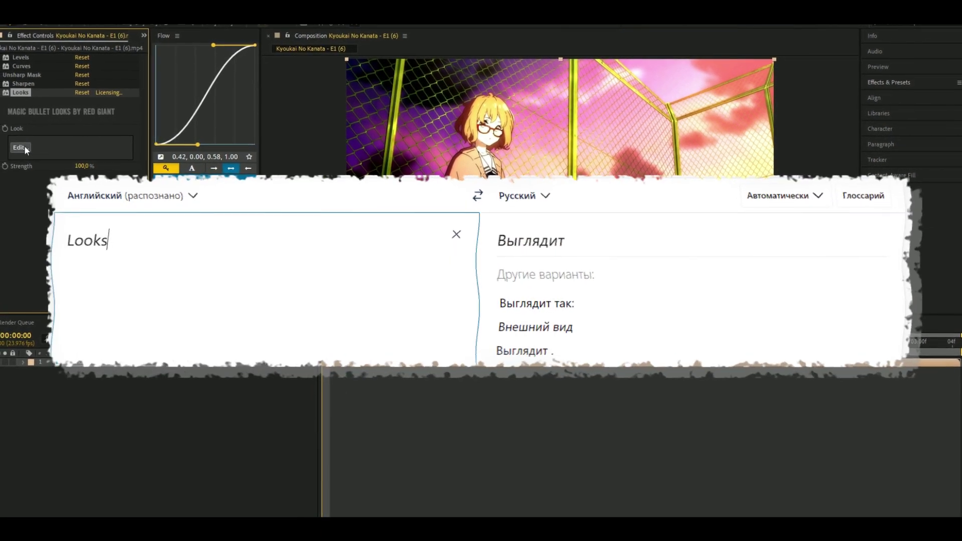
left_click(23, 148)
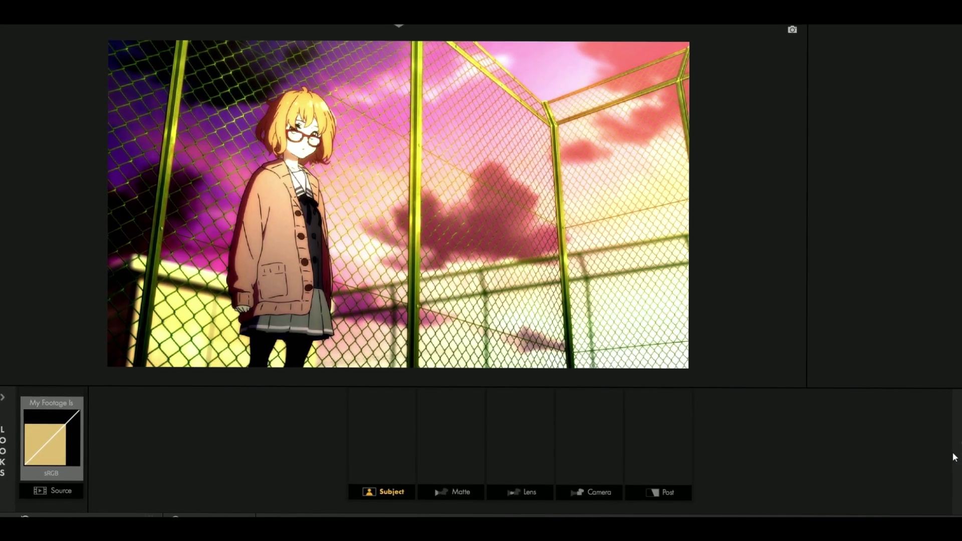
Add Pop to the Subject stage and HSL Colors to the Post stage
mouse_move(955, 441)
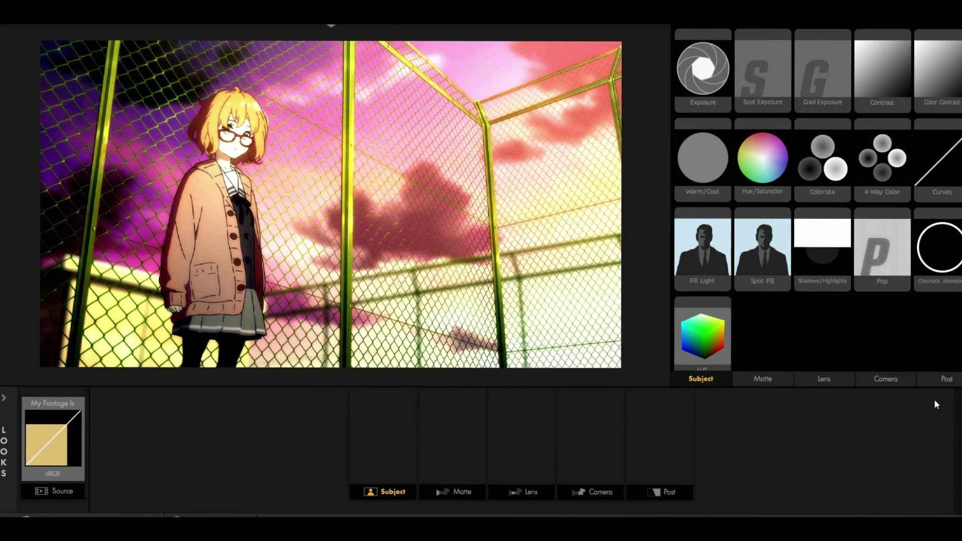
double_click(891, 273)
left_click(675, 423)
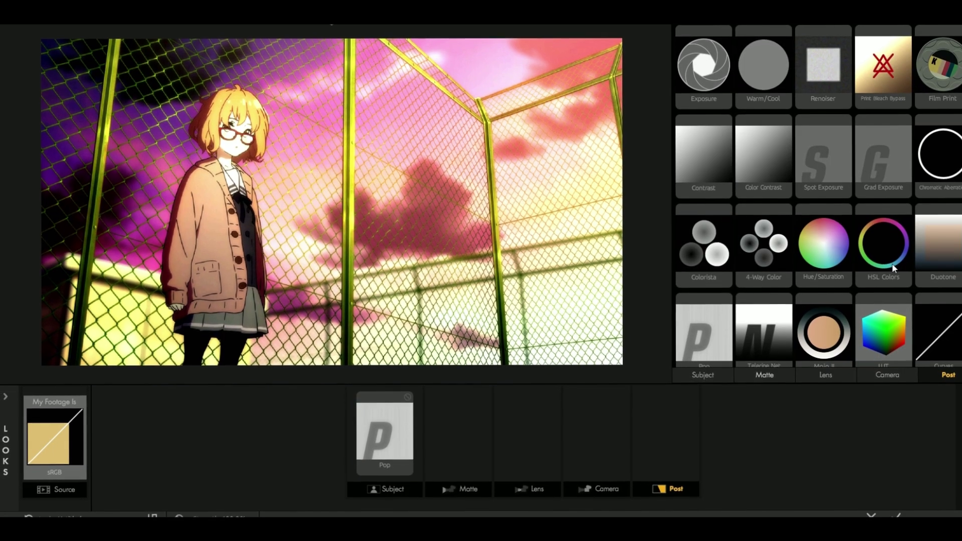
double_click(891, 263)
Add then disable Lens Distortion and Edge Softness; raise red saturation 25.1% and lightness 23.6%
left_click(529, 437)
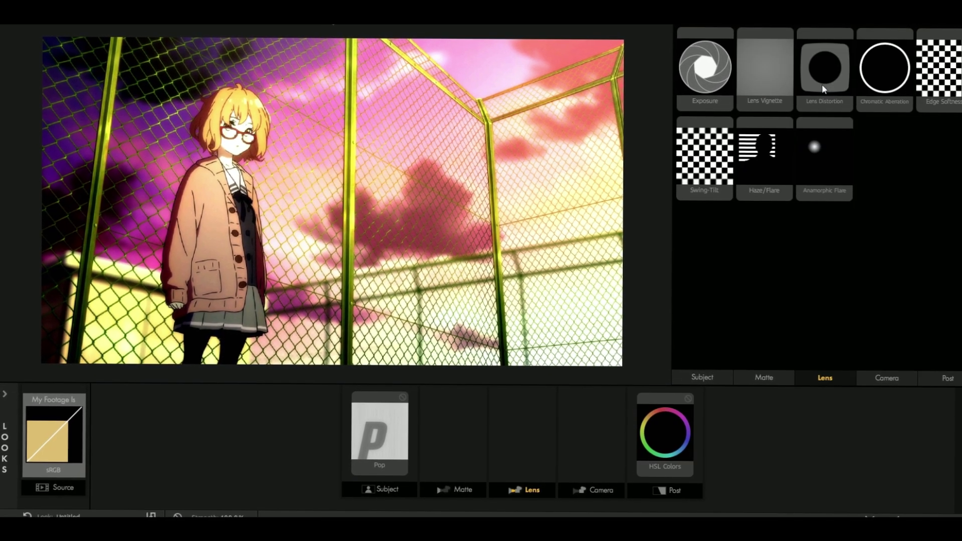
double_click(821, 84)
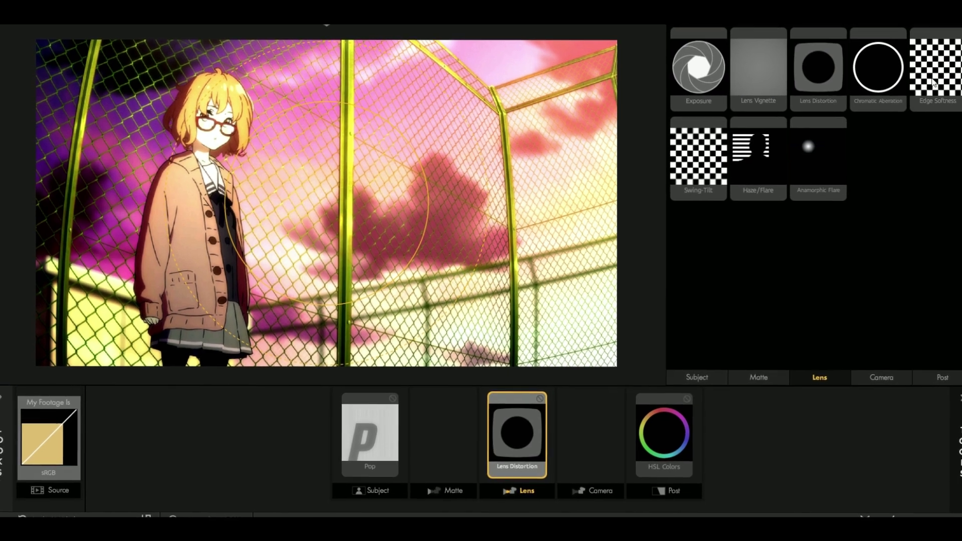
left_click_drag(937, 71, 599, 424)
left_click(578, 399)
left_click(512, 399)
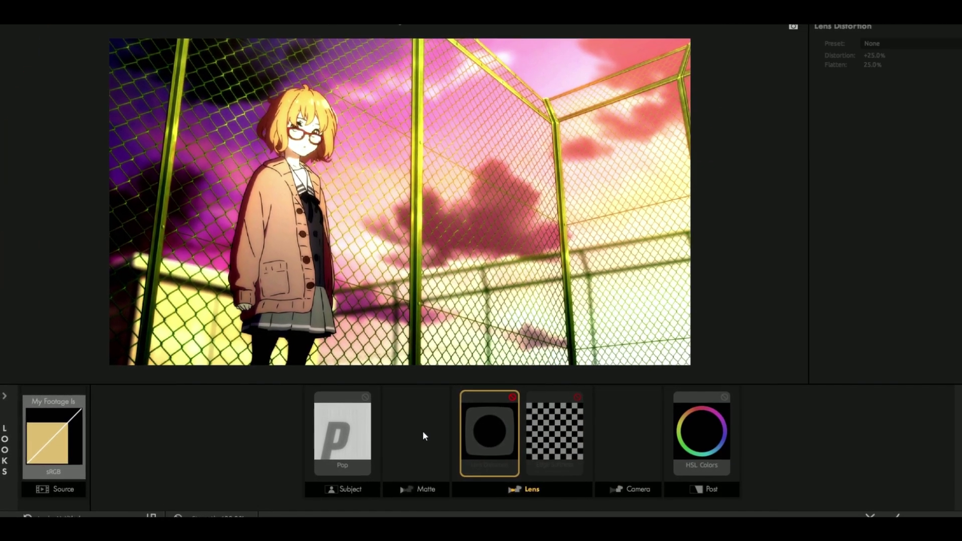
left_click(343, 431)
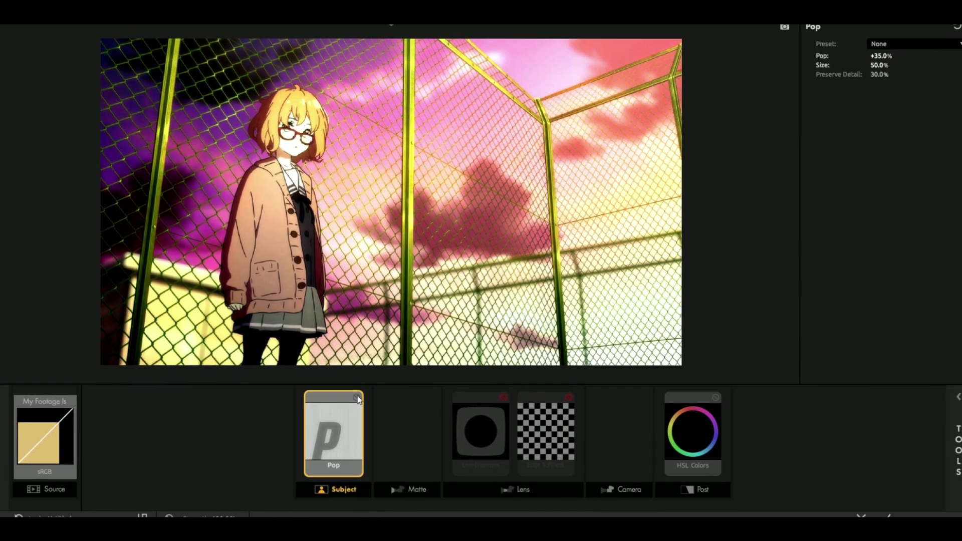
mouse_move(886, 248)
left_mouse_down()
mouse_move(916, 262)
mouse_move(877, 250)
left_mouse_up()
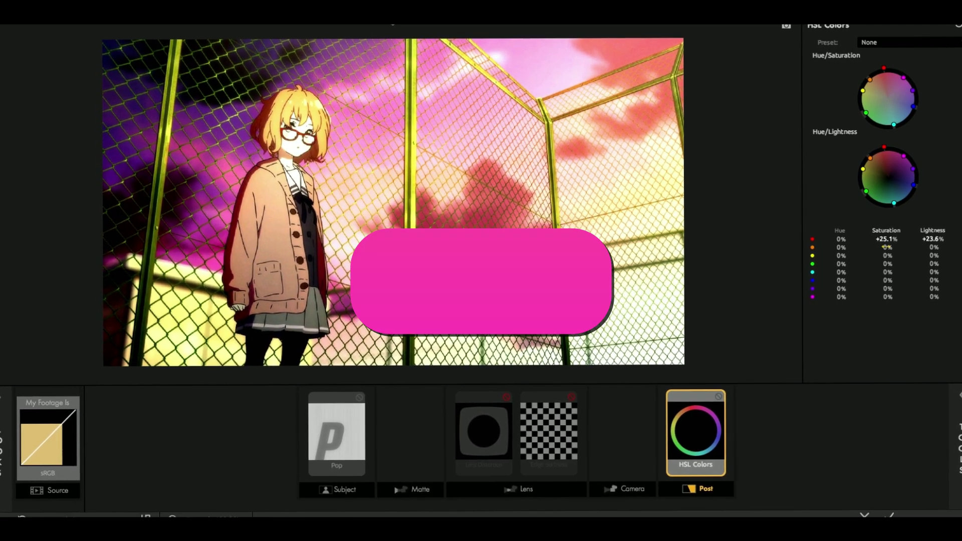
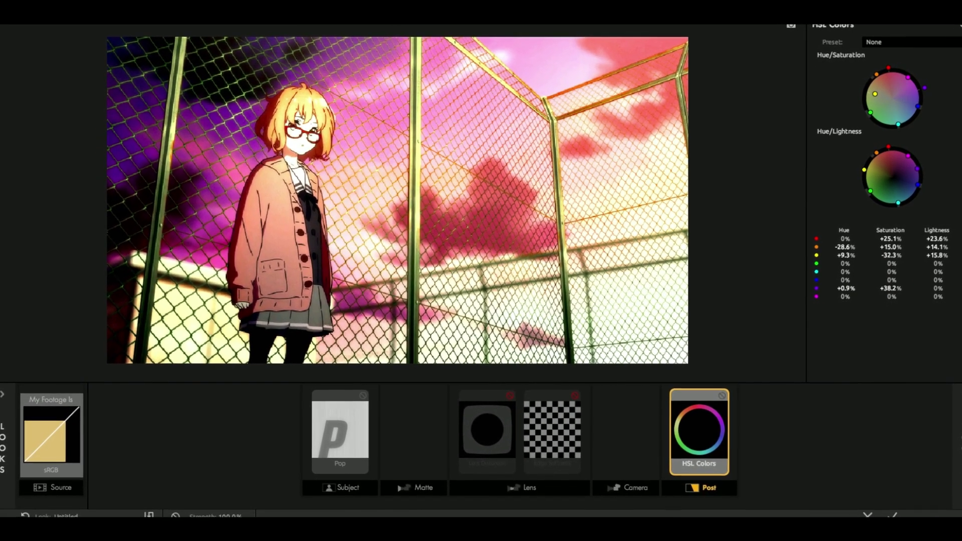
Brighten and saturate the purple and magenta tones in HSL Colors
left_click_drag(925, 289, 942, 289)
left_click_drag(845, 296, 832, 295)
left_click_drag(891, 295, 952, 295)
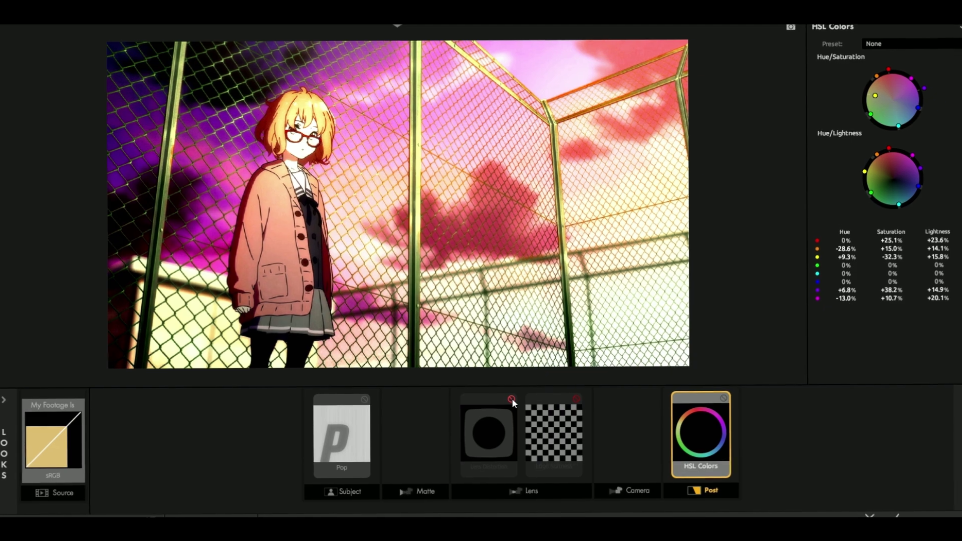
Enable Lens Distortion at -10% distortion with flatten raised to 56.7%
left_click(512, 398)
left_click(876, 57)
type("-10")
key("Return")
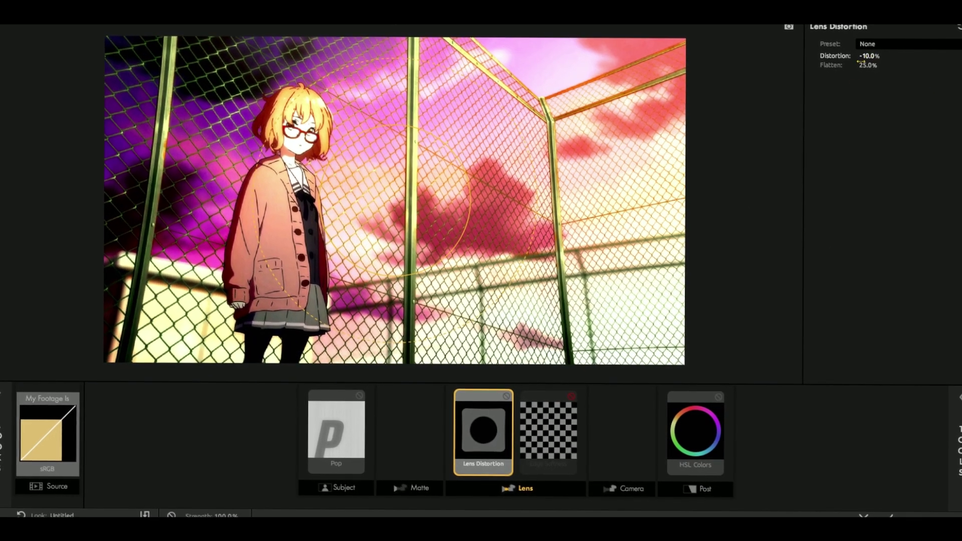
left_click_drag(471, 203, 457, 205)
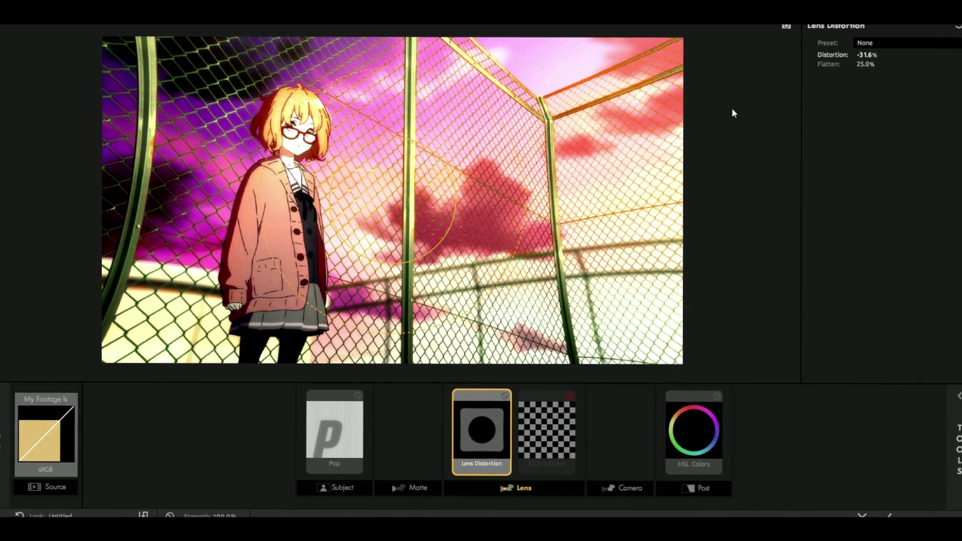
left_click(869, 55)
type("-10")
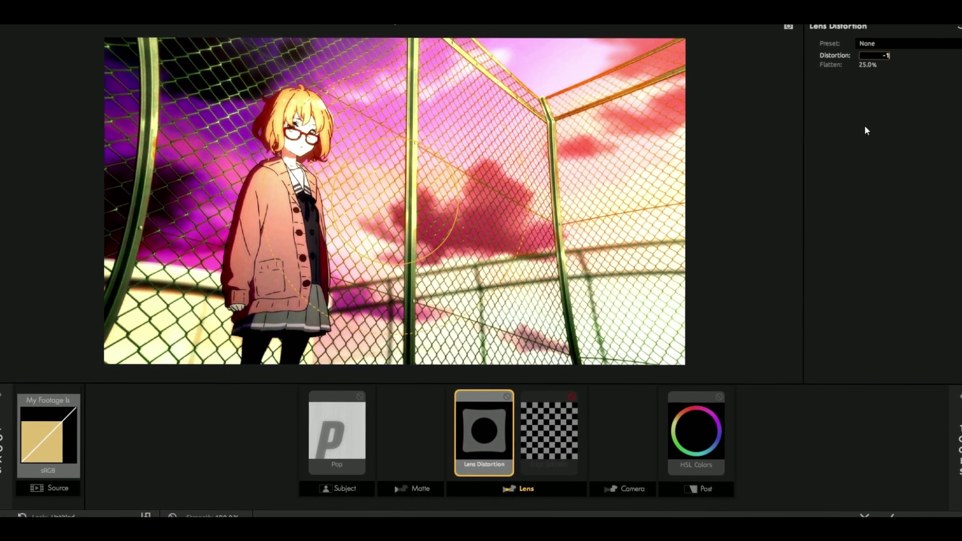
key("Return")
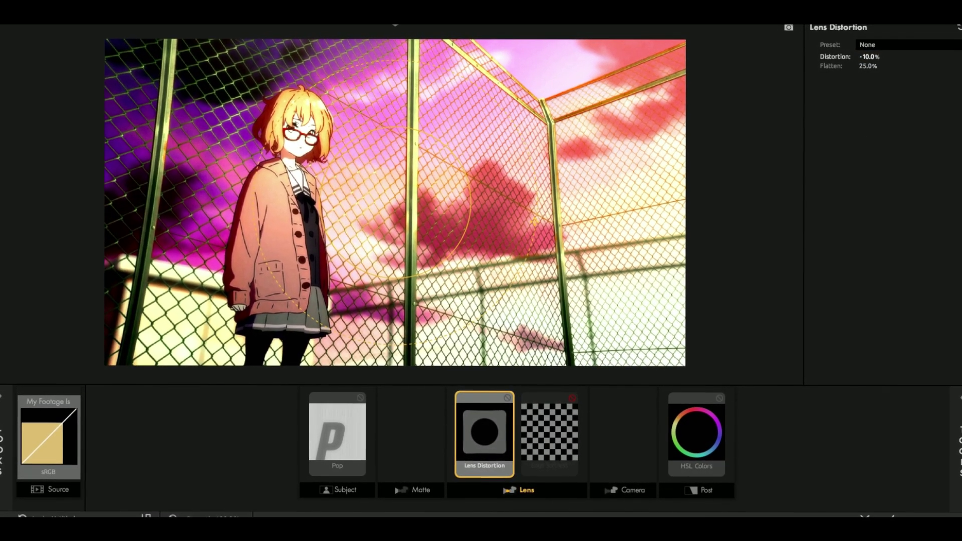
left_click_drag(551, 326, 663, 407)
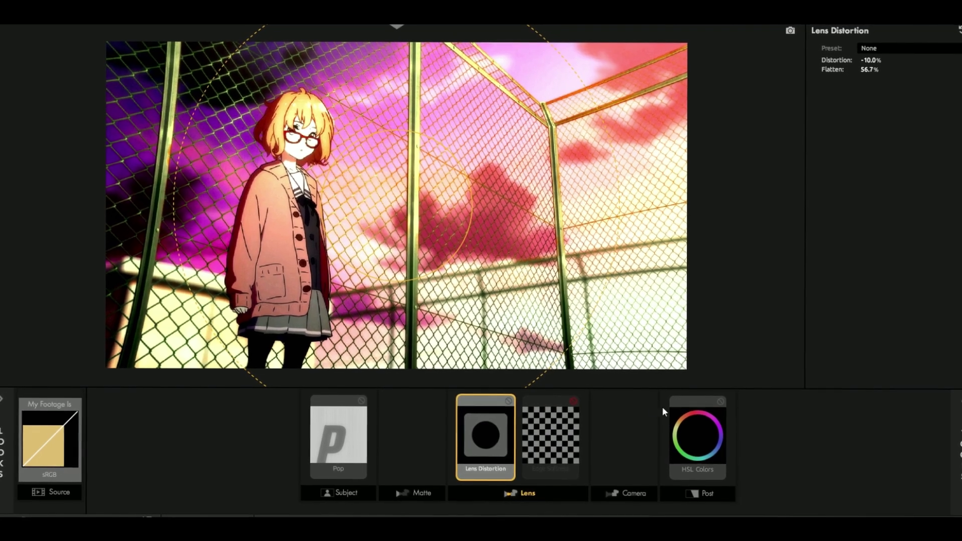
Bypass and re-enable the Lens Distortion card, then switch Edge Softness back on
left_click(662, 406)
left_click(501, 400)
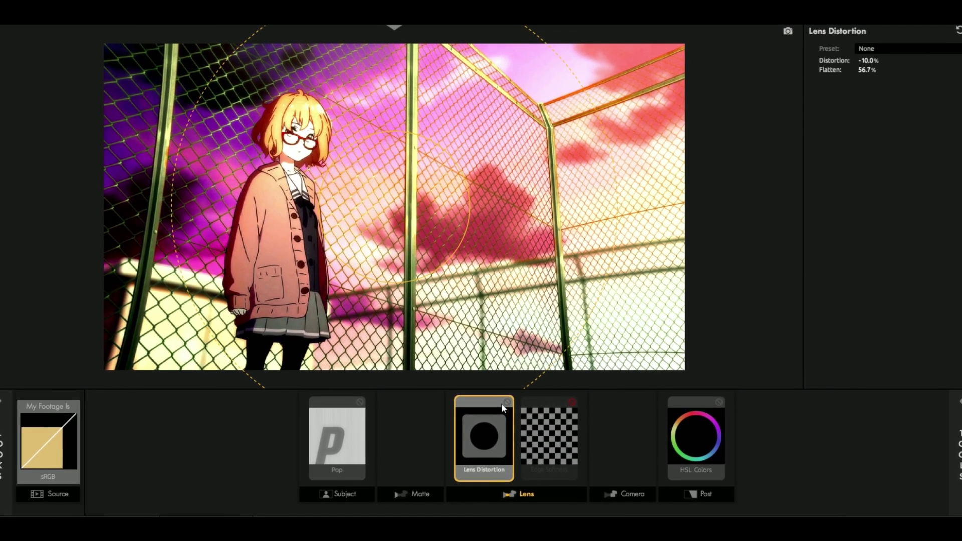
left_click(506, 402)
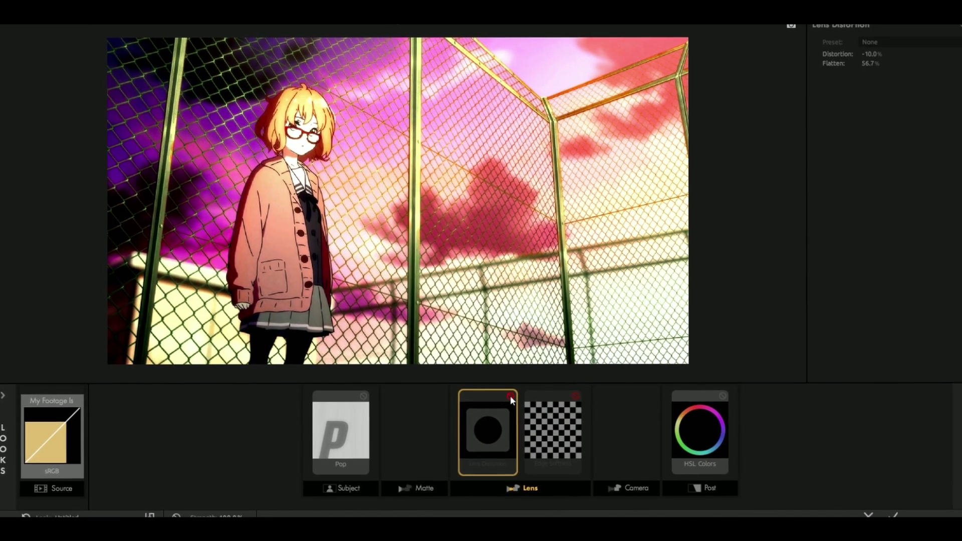
left_click(508, 395)
left_click(575, 396)
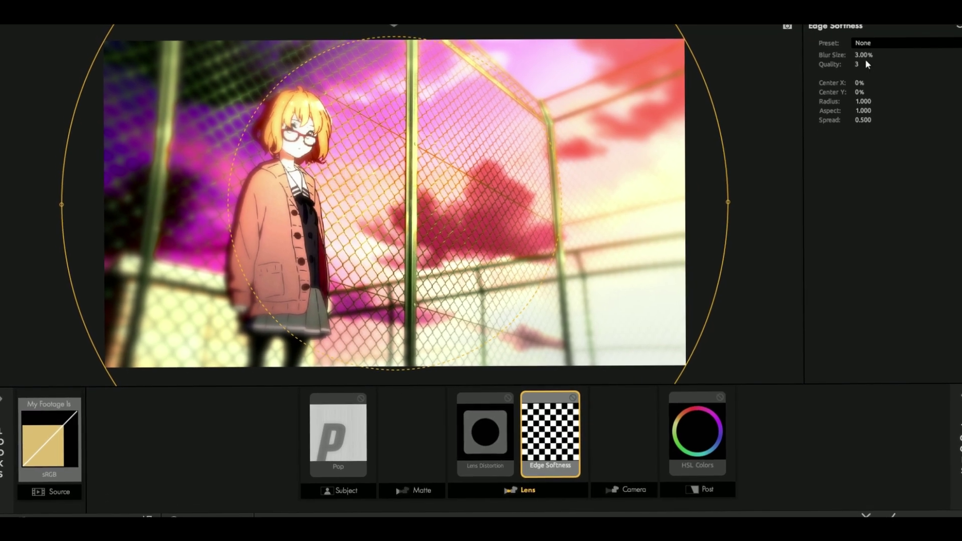
Raise Edge Softness quality from 3 to 10
left_click_drag(857, 64, 874, 64)
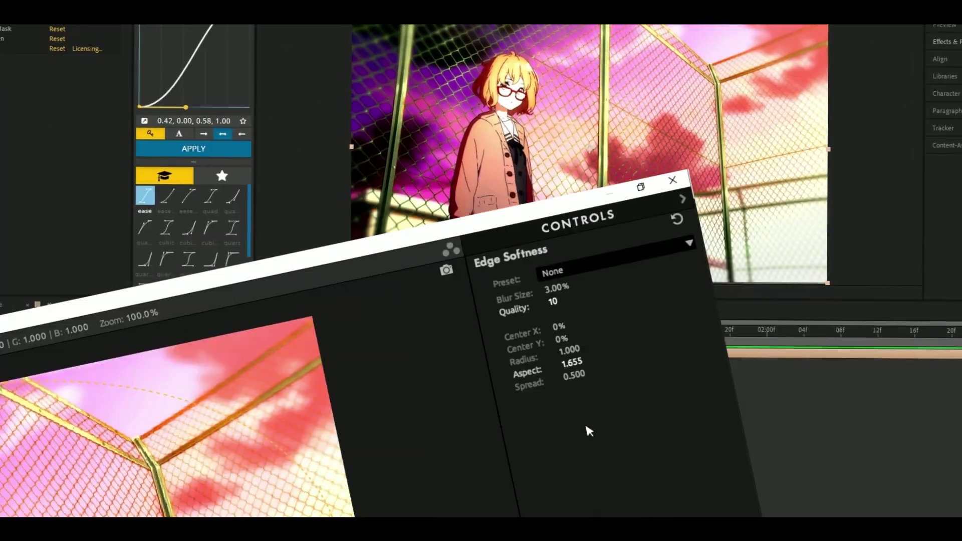
Apply an Exposure effect set to -0.10 and add the composition to the render queue
type("exposure")
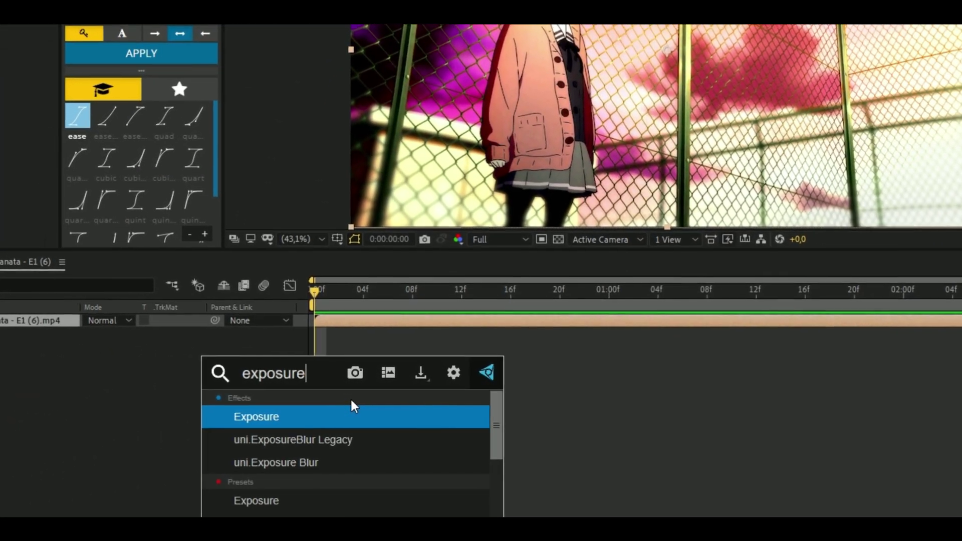
key("Return")
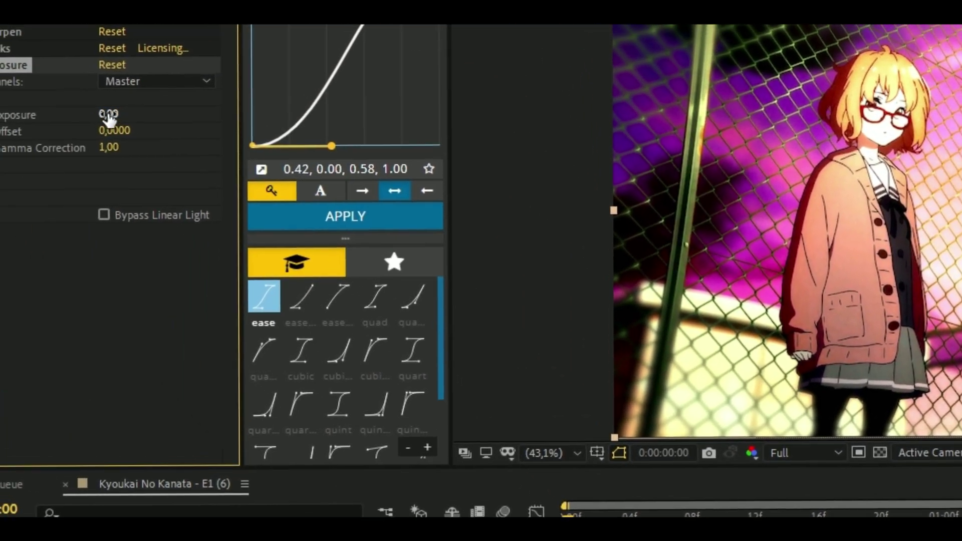
type("0")
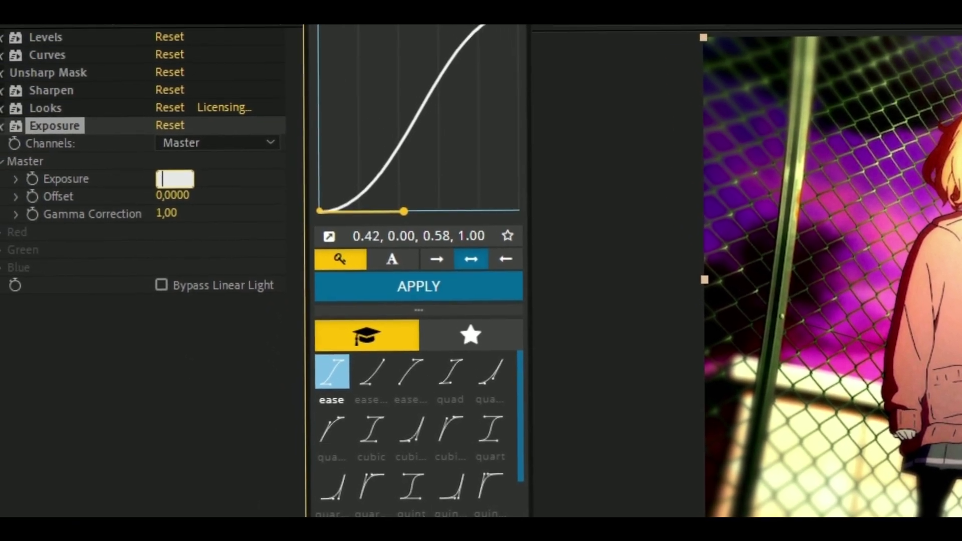
type("-0")
type(",1")
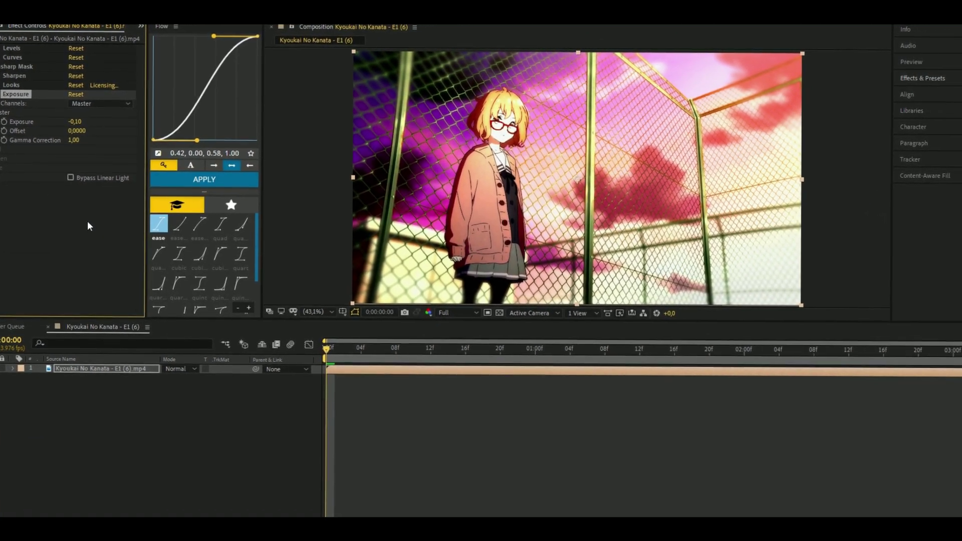
left_click(39, 188)
left_click(1, 91)
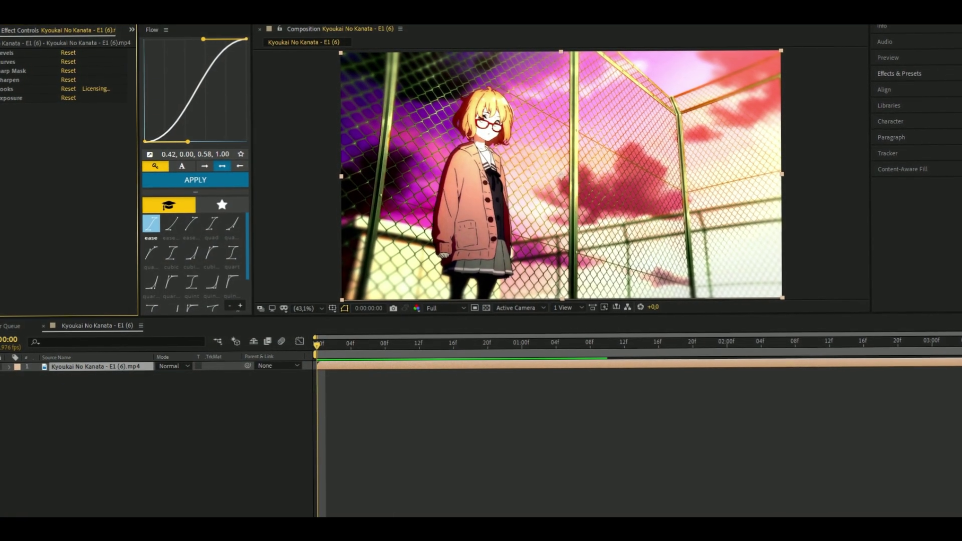
key("ctrl+m")
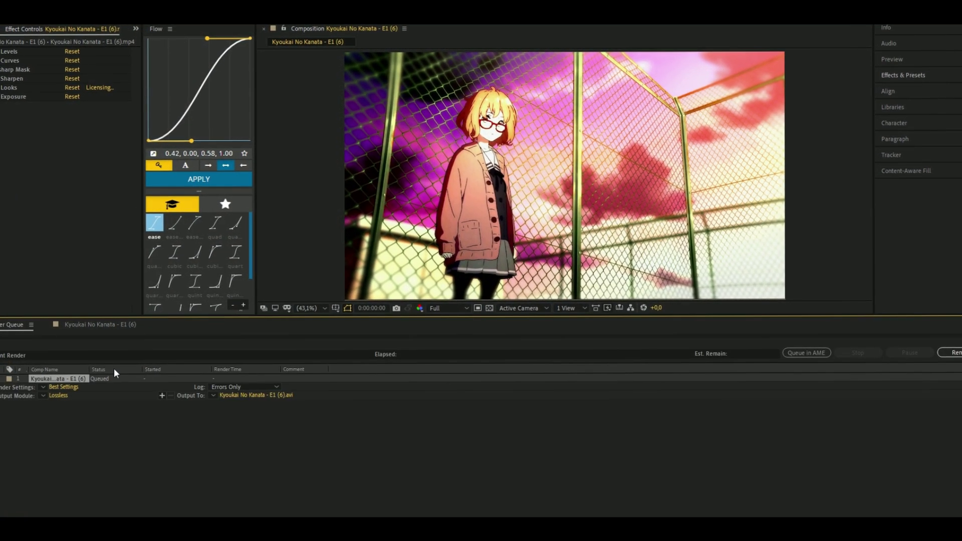
Set the render output module format to AfterCodecs .mp4
left_click(62, 395)
left_click(431, 135)
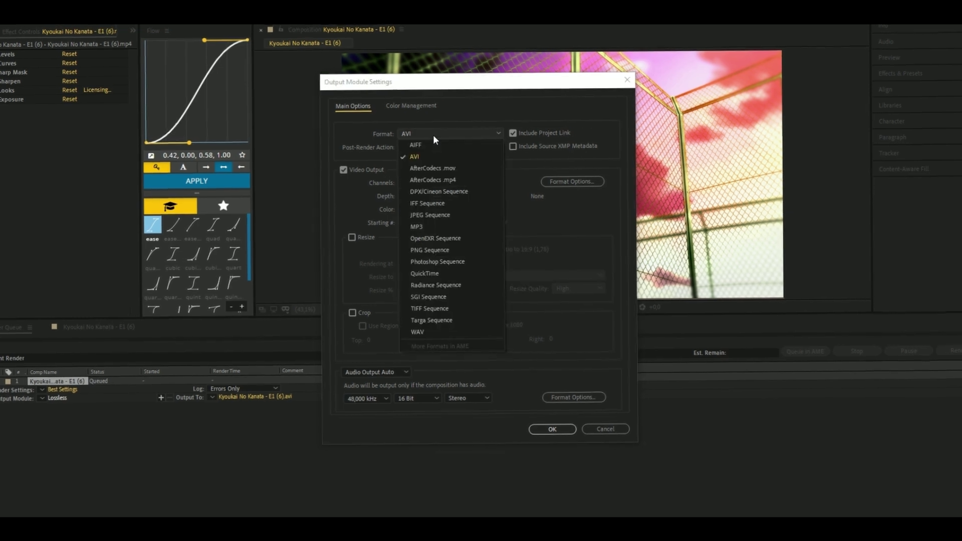
left_click(436, 181)
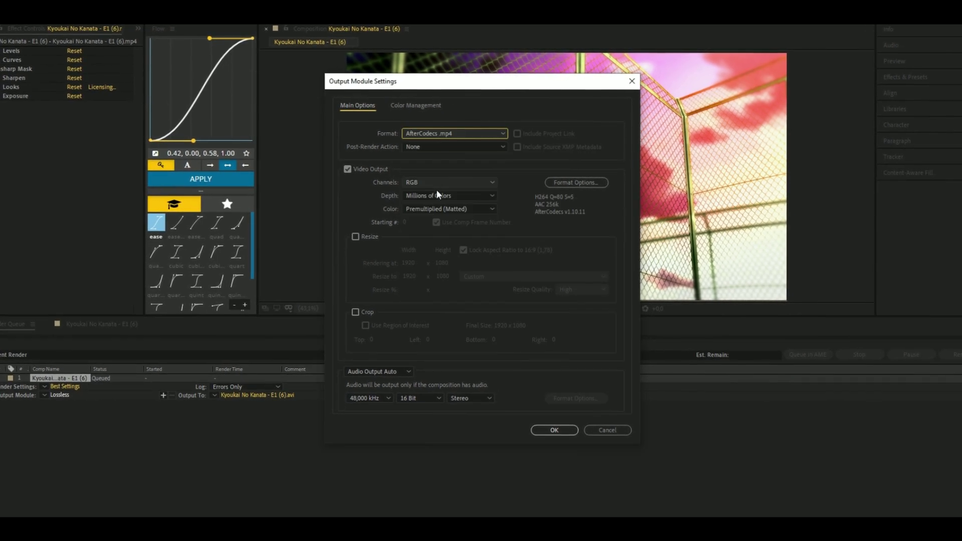
left_click(558, 431)
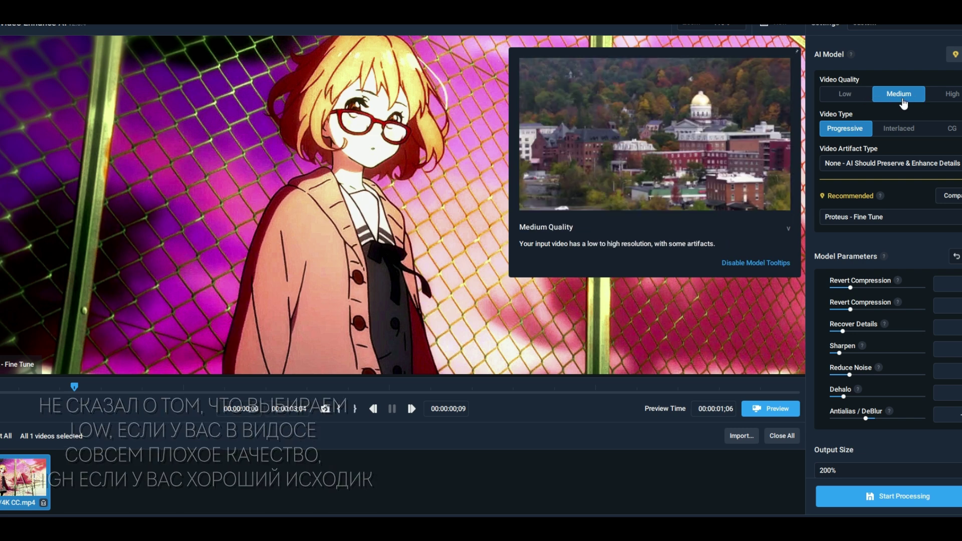
left_click(841, 131)
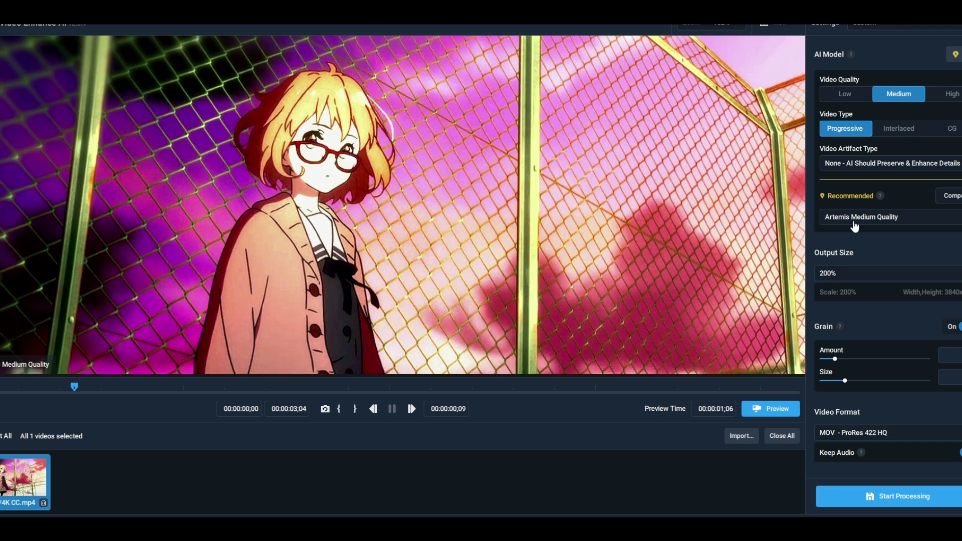
left_click(852, 218)
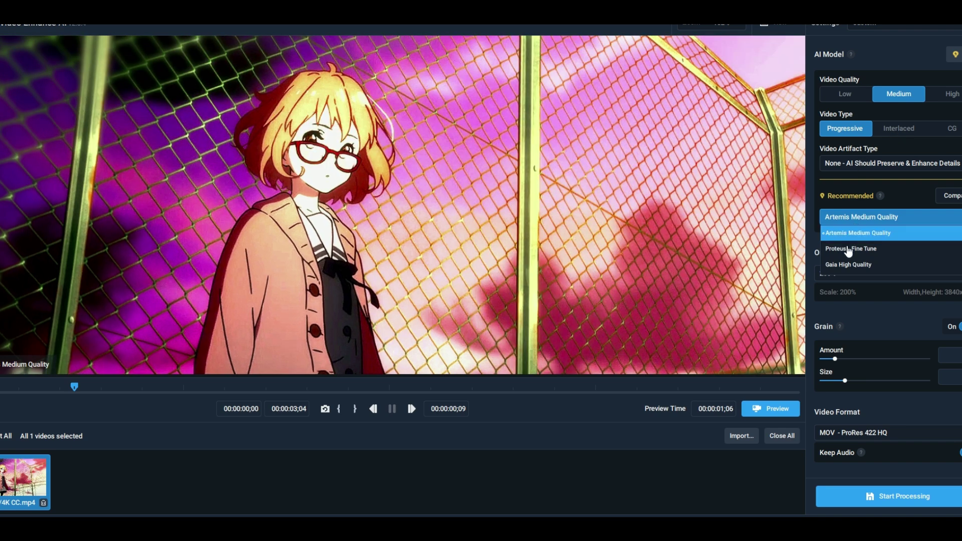
left_click(847, 249)
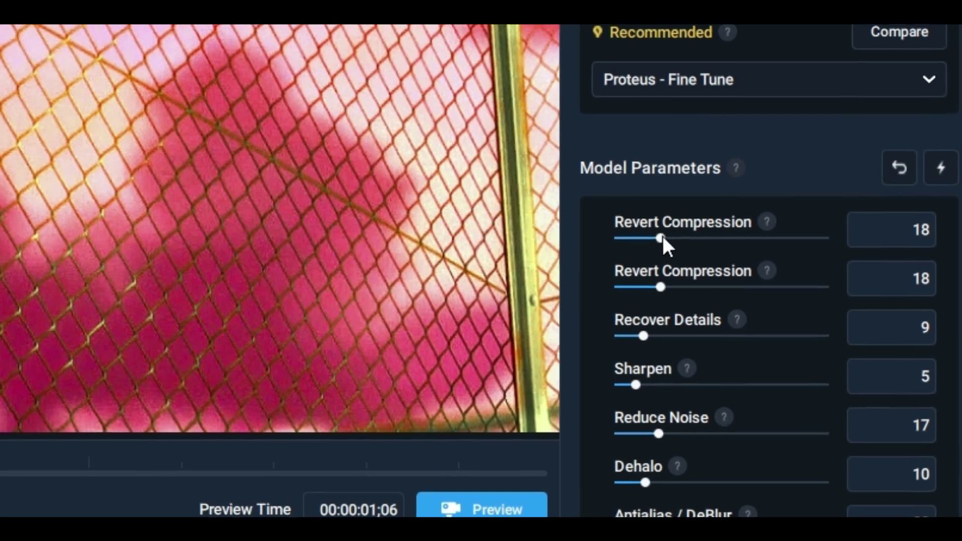
Raise Revert Compression to 44 and increase Recover Details and Sharpen
mouse_move(662, 236)
left_mouse_down()
mouse_move(752, 234)
mouse_move(921, 288)
left_mouse_up()
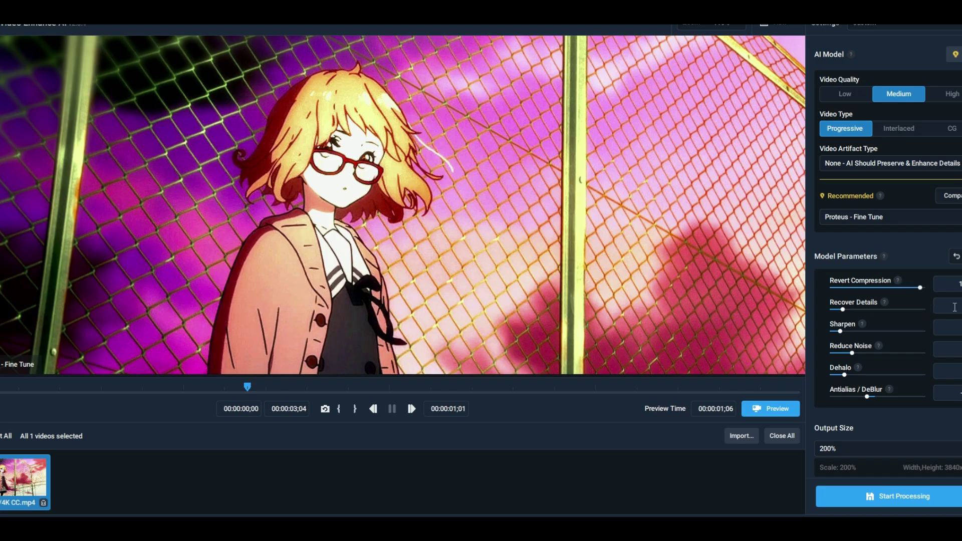
left_click(954, 307)
left_click(951, 328)
left_click(949, 350)
left_click(958, 330)
left_click(952, 349)
Increase Reduce Noise and Antialias/DeBlur, then preview the enhancement side by side
key("Return")
left_click_drag(873, 396, 920, 396)
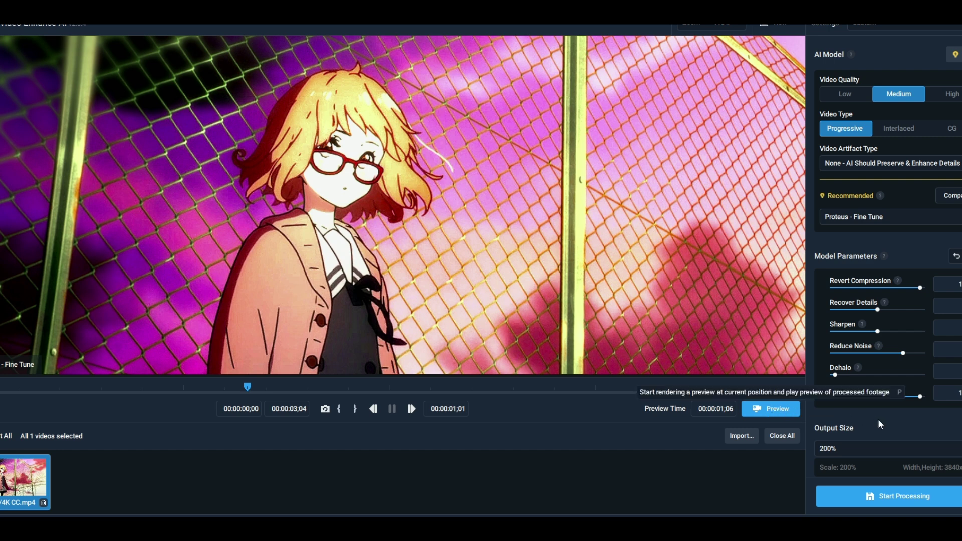
left_click(772, 415)
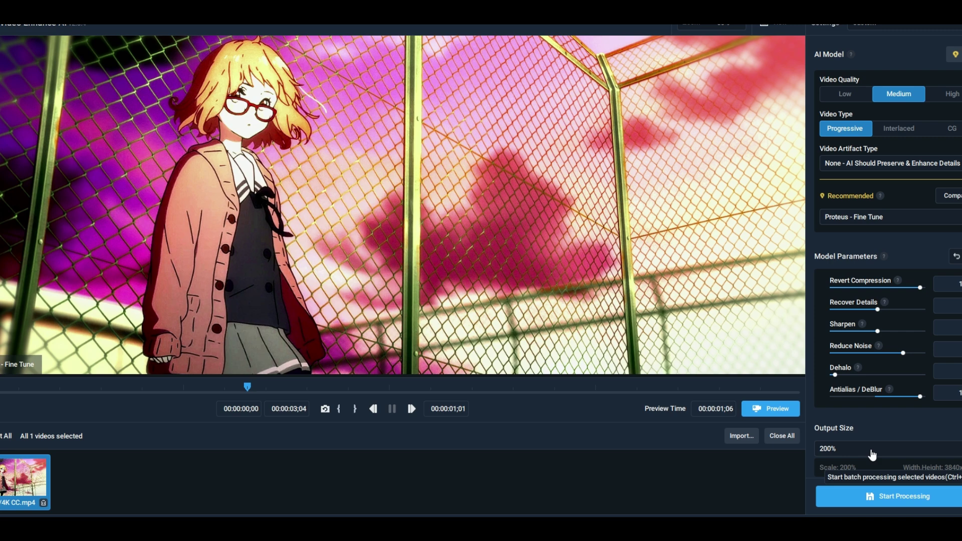
left_click(872, 448)
Set the output size to 4K UHD (3840x2160)
scroll(875, 401, "down", 5)
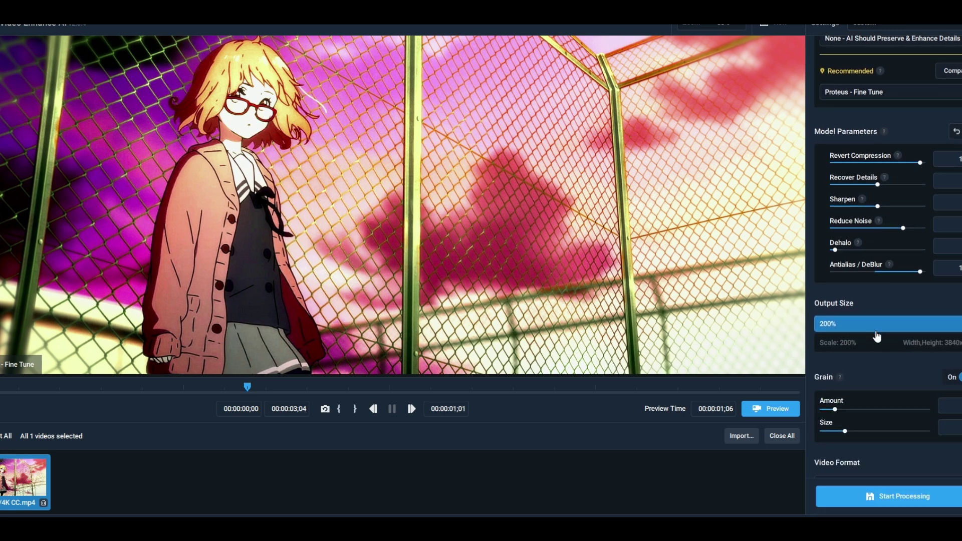
left_click(870, 326)
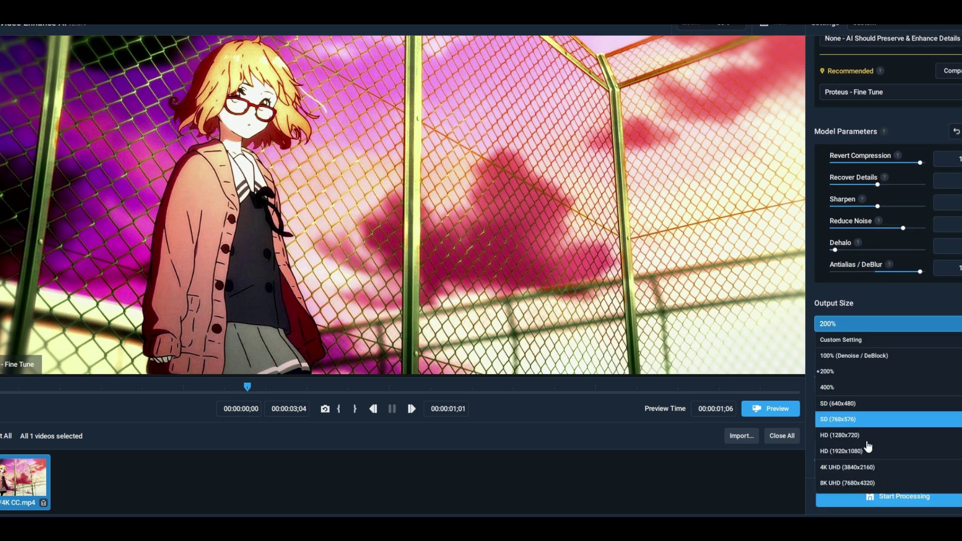
left_click(870, 467)
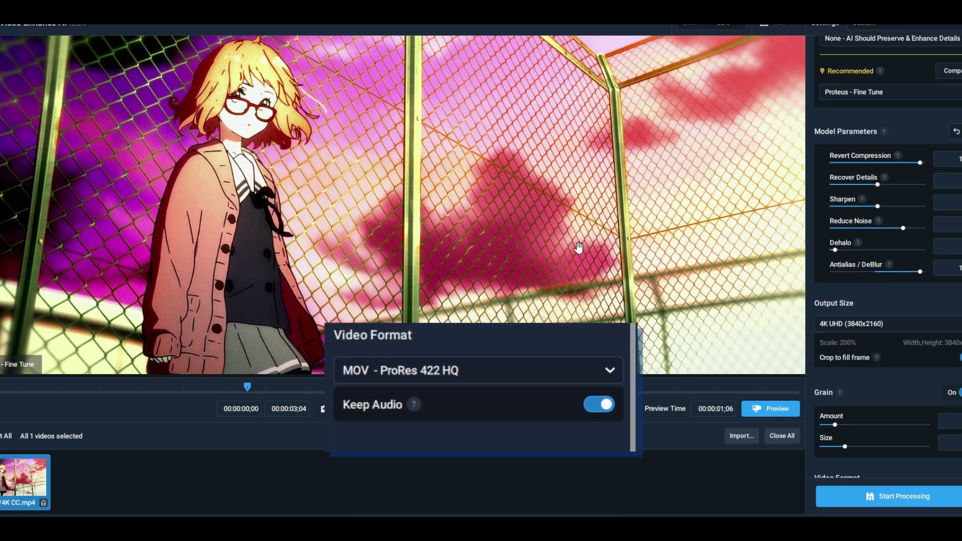